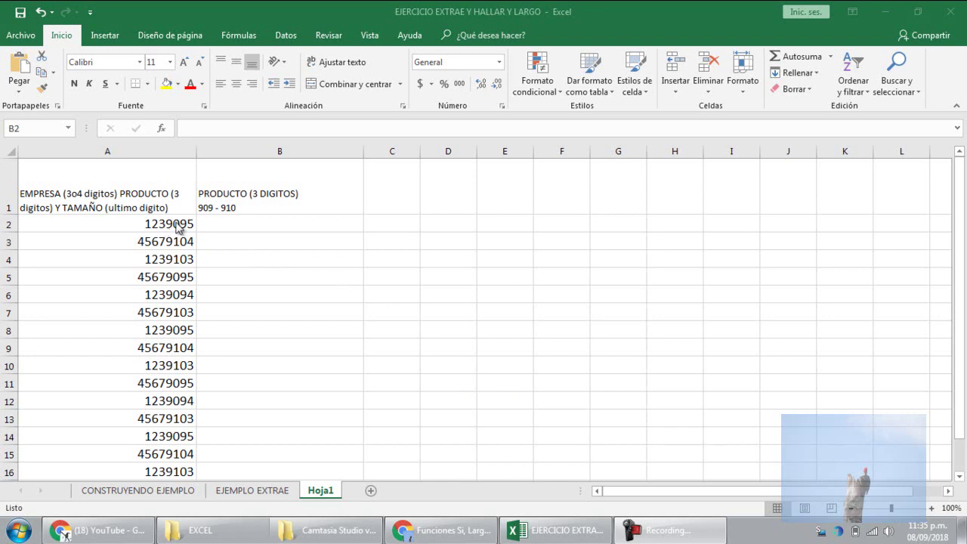
Compare the 7-digit and 8-digit numbers in cells A2 to A4
click(156, 222)
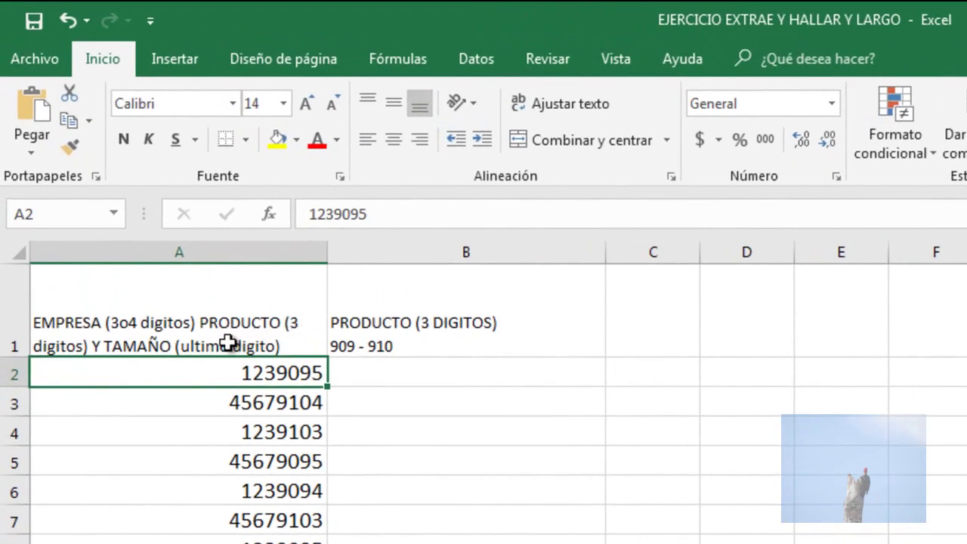
click(145, 350)
click(172, 376)
click(180, 406)
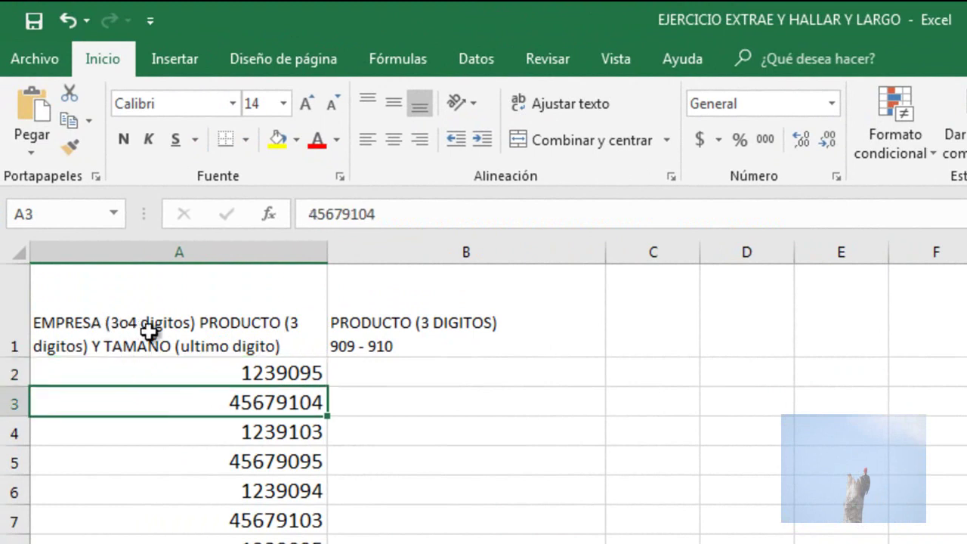
click(156, 427)
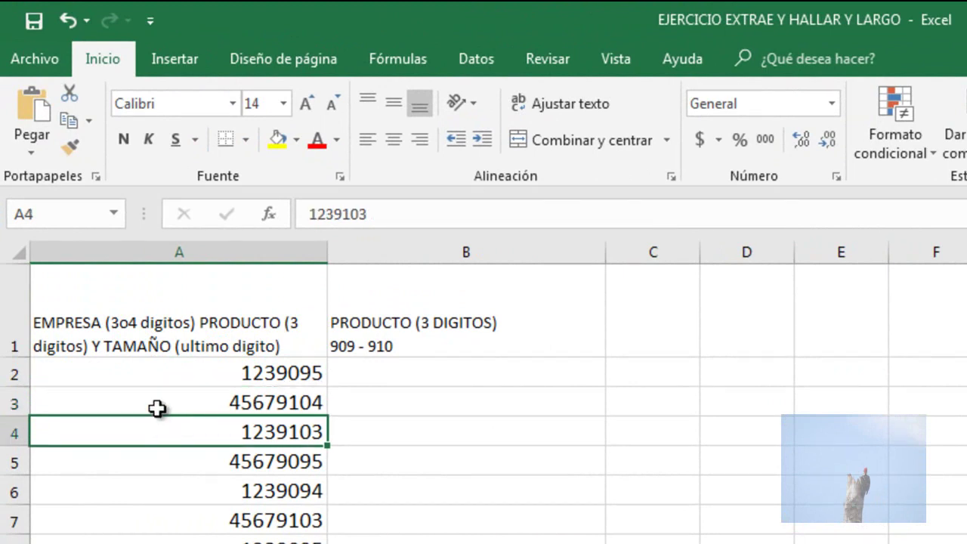
click(156, 409)
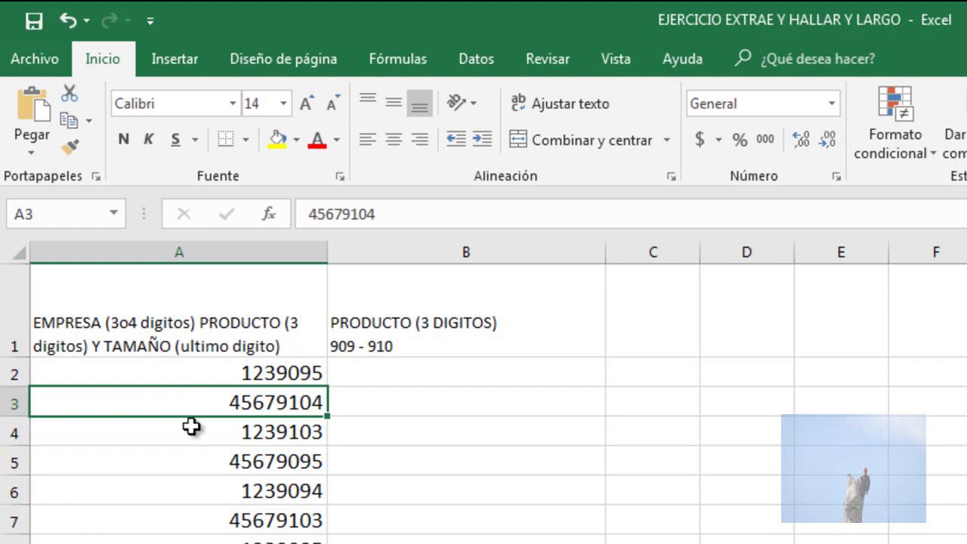
click(193, 429)
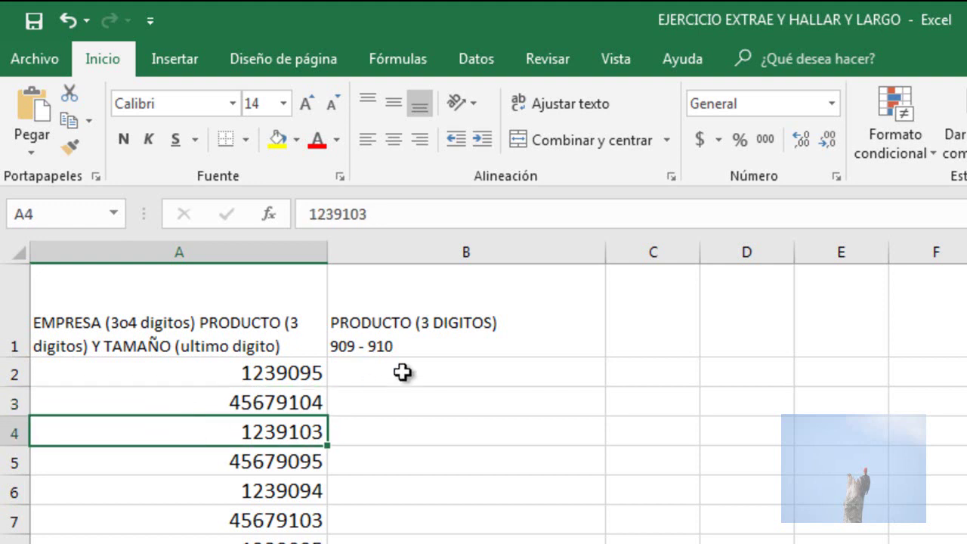
Check the B1 header 'PRODUCTO (3 DIGITOS)' with codes 909 - 910, then select B2
click(373, 346)
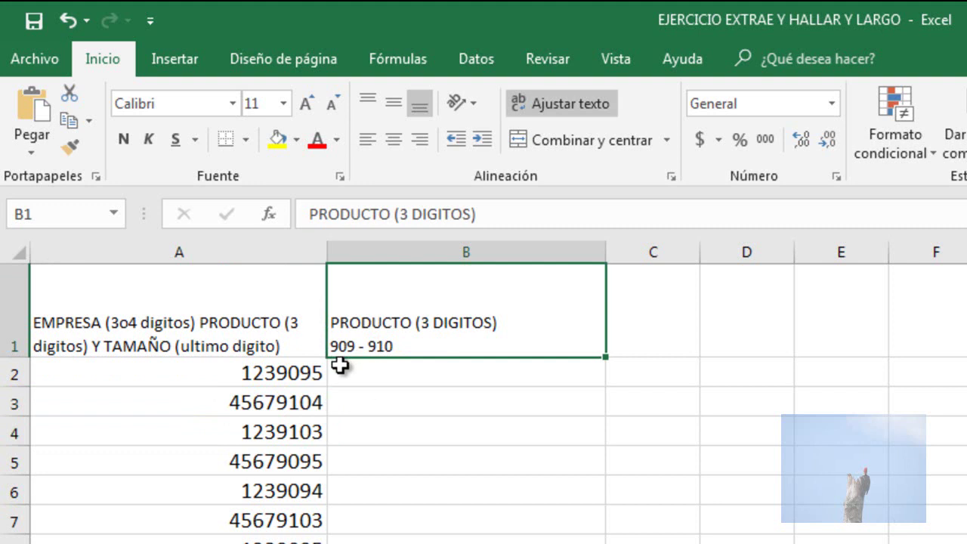
click(386, 368)
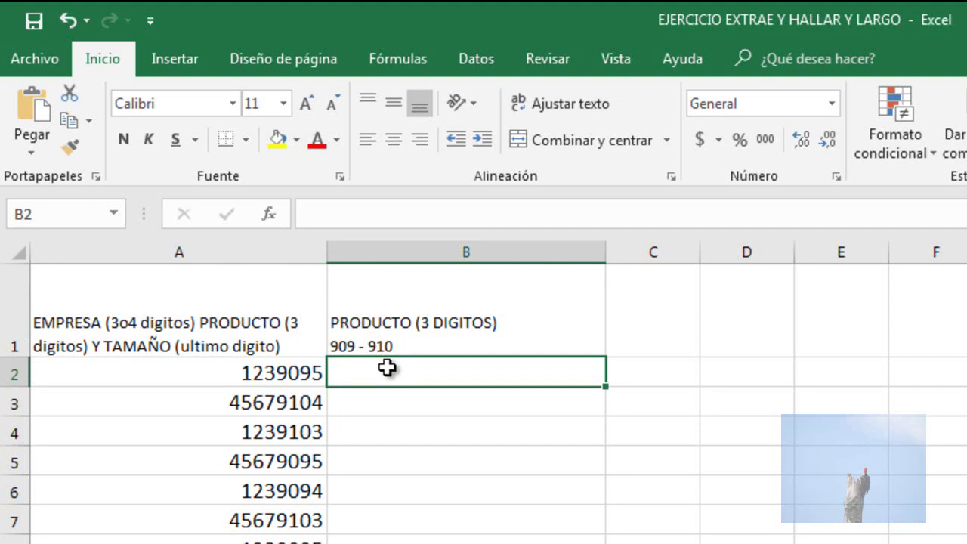
click(353, 345)
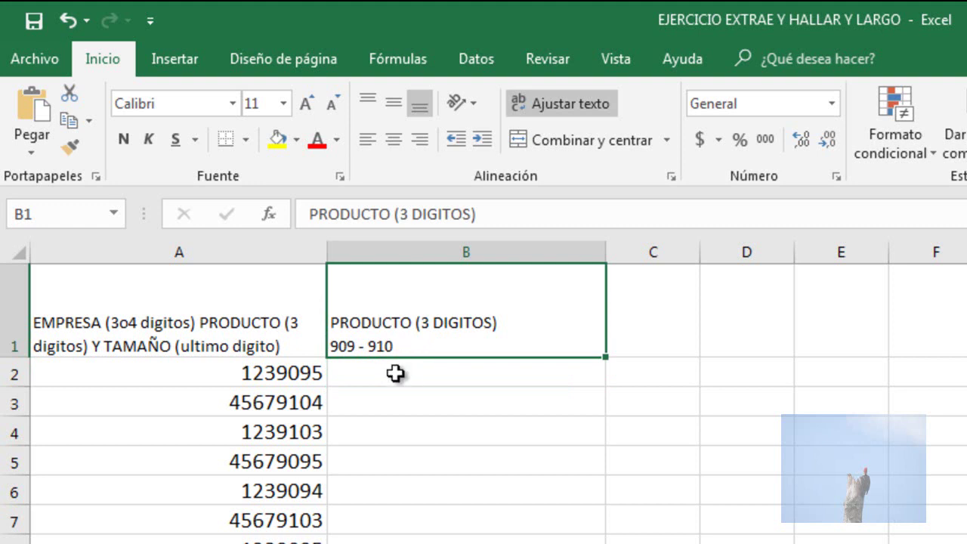
click(395, 373)
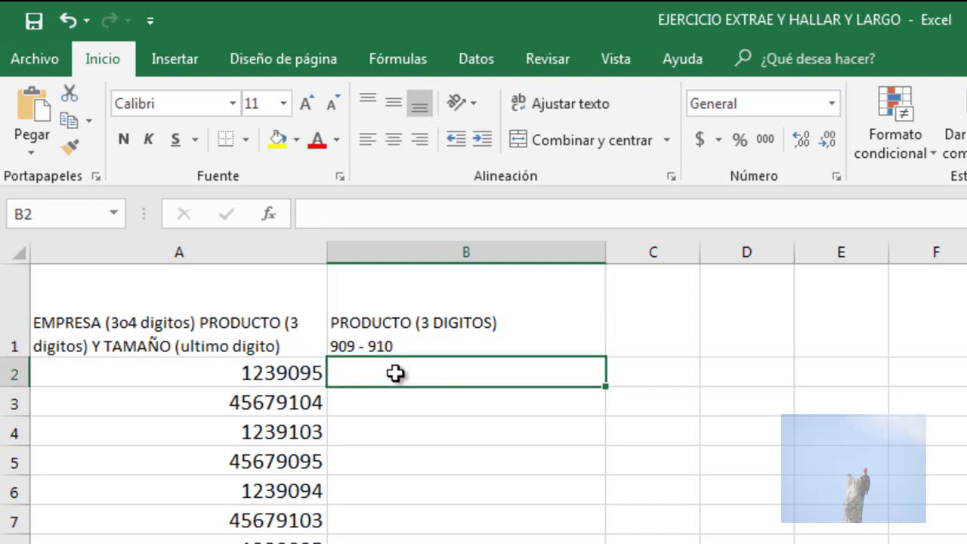
In B2, begin the formula +si(largo(A2)=7;extrae( to test A2's length
text(+si)
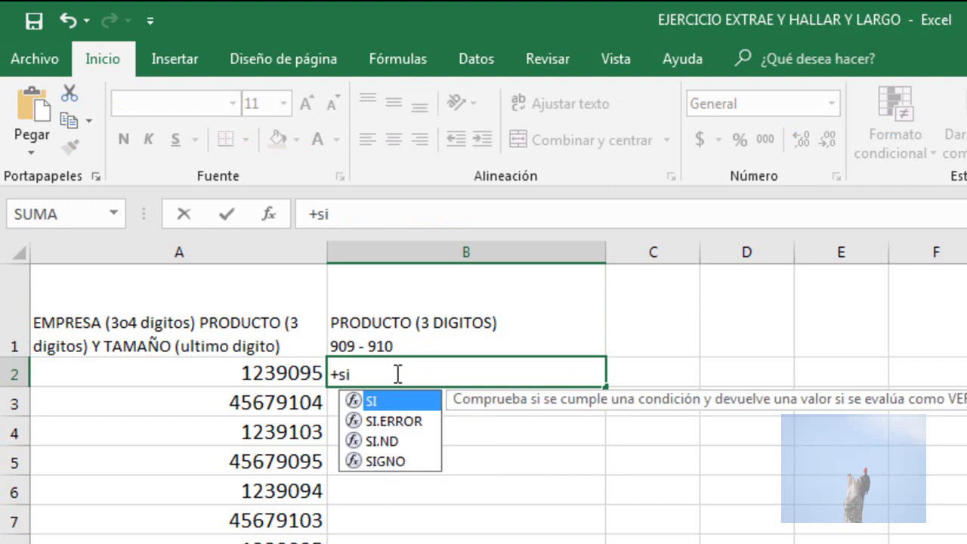
text(()
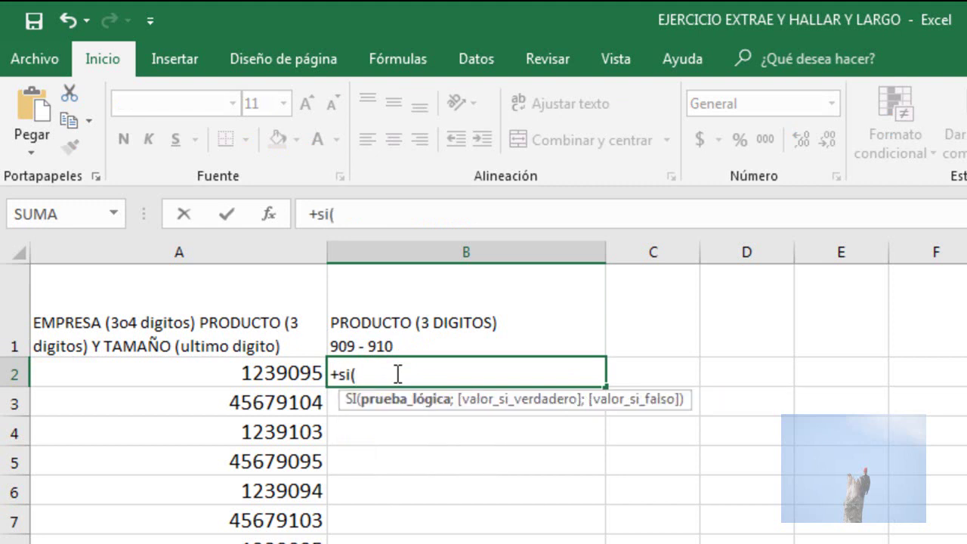
text(largo()
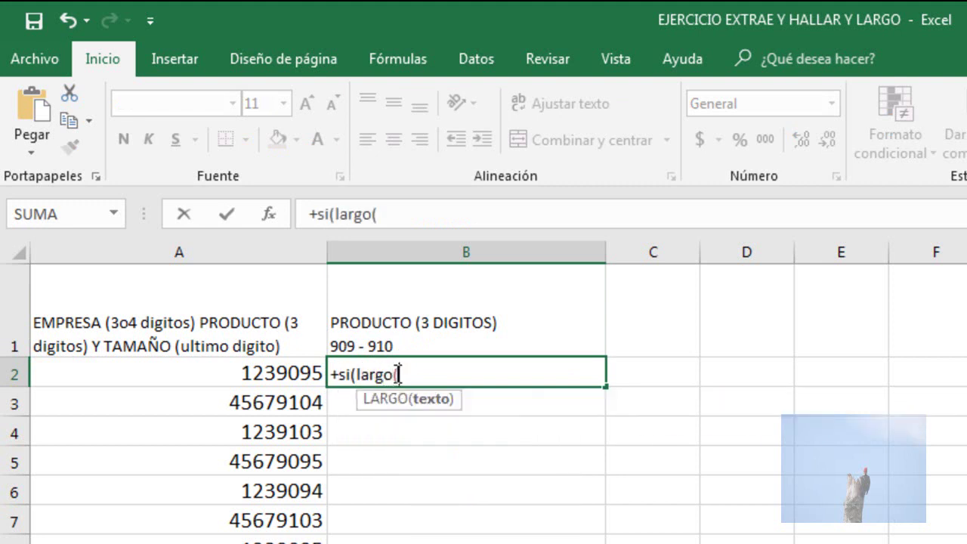
key(Left)
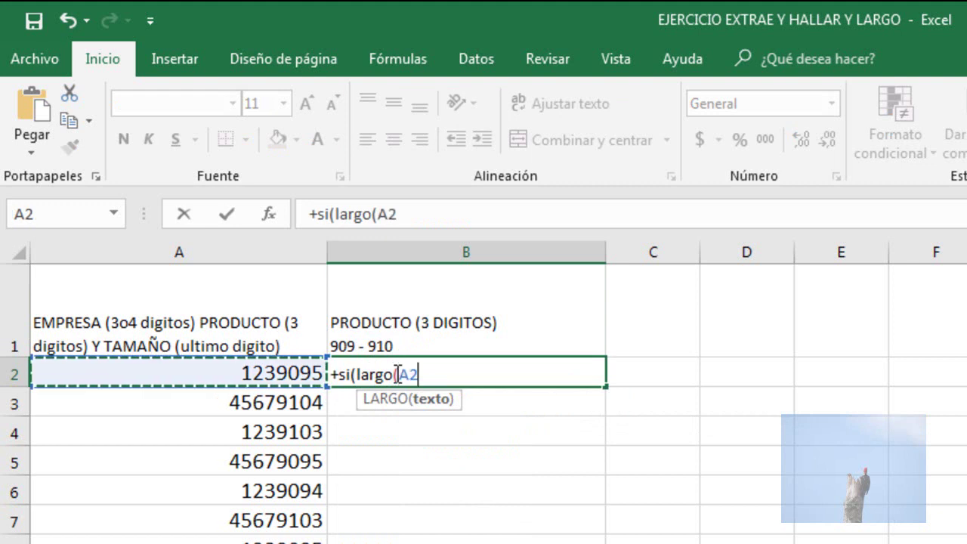
text()=7)
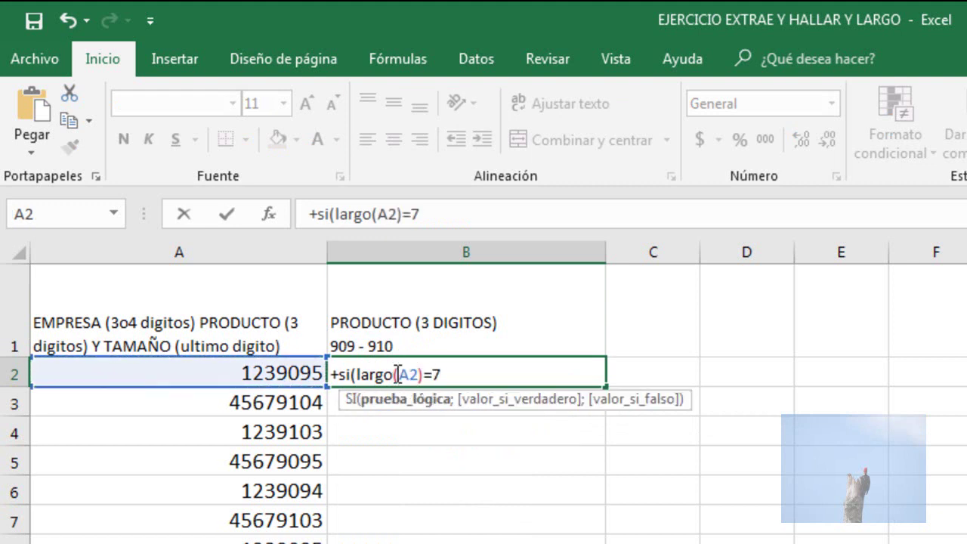
text(;)
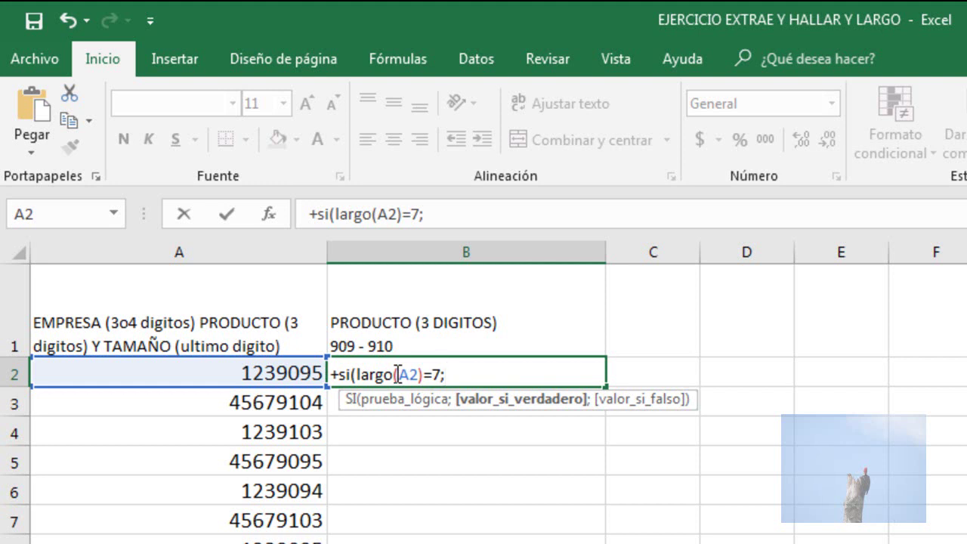
text(extra)
key(BackSpace)
text(rae()
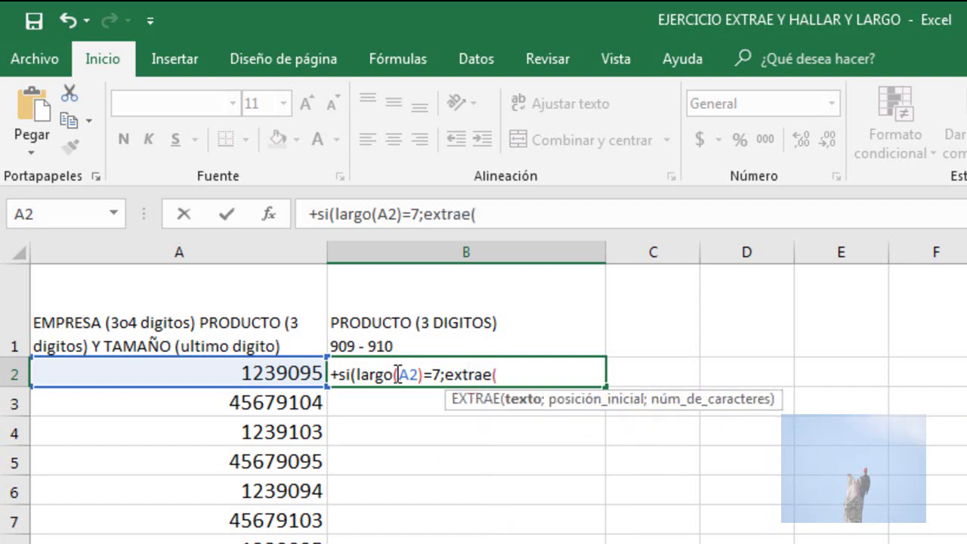
Complete B2 with extrae(A2;4;3), an 8-length branch extrae(A2;5;3), and "error" fallback
click(215, 378)
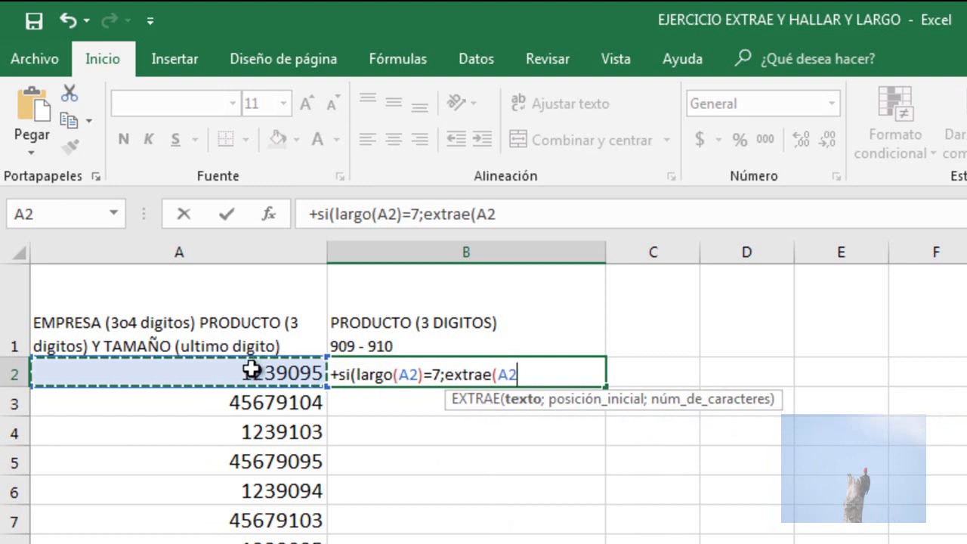
text(;4)
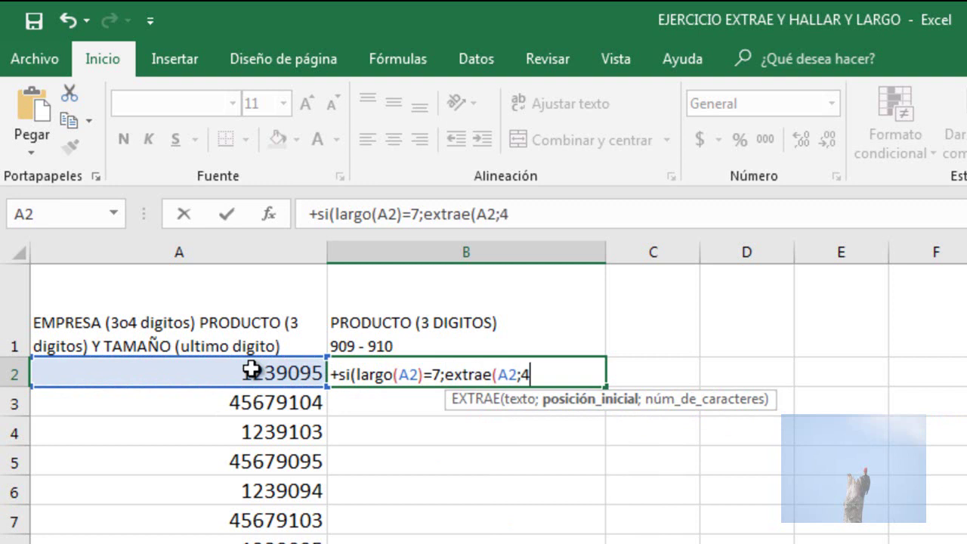
text(;)
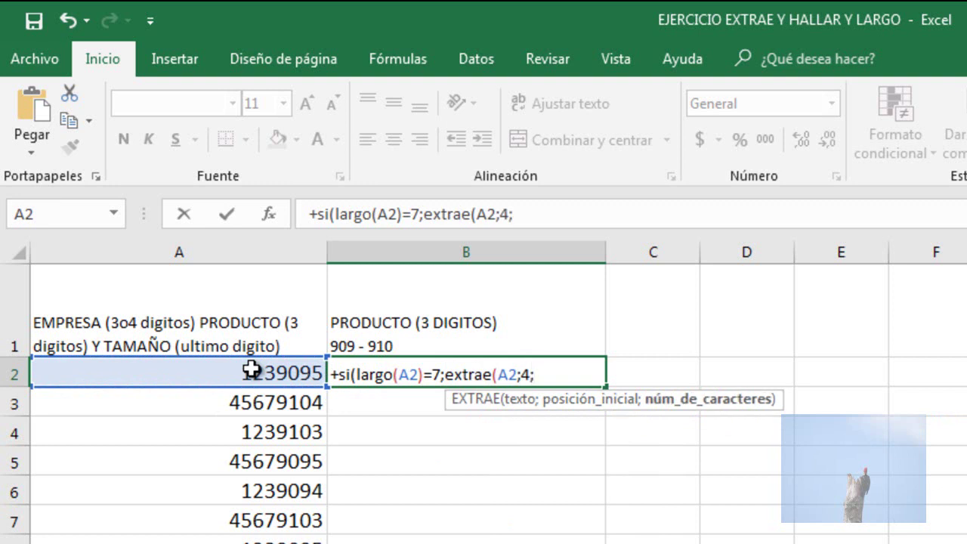
text(3)
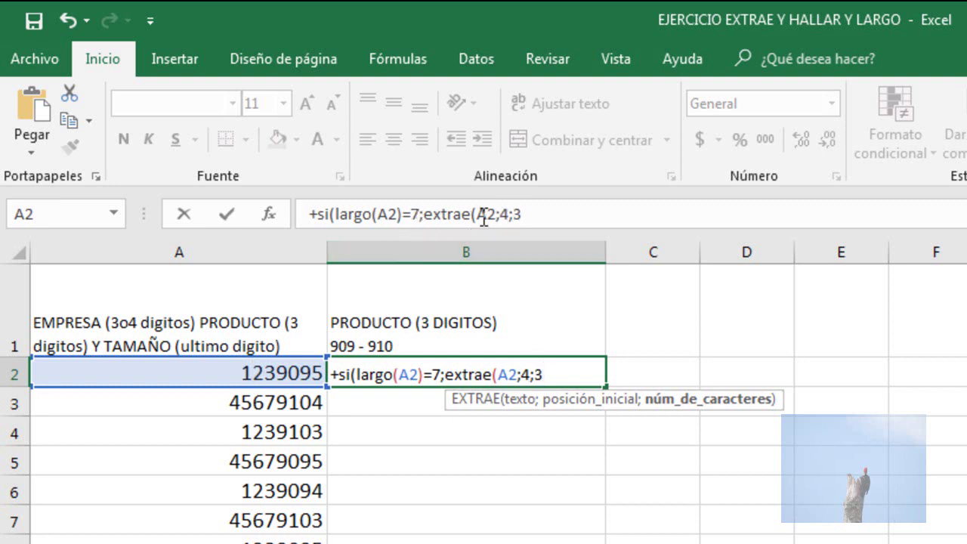
click(509, 216)
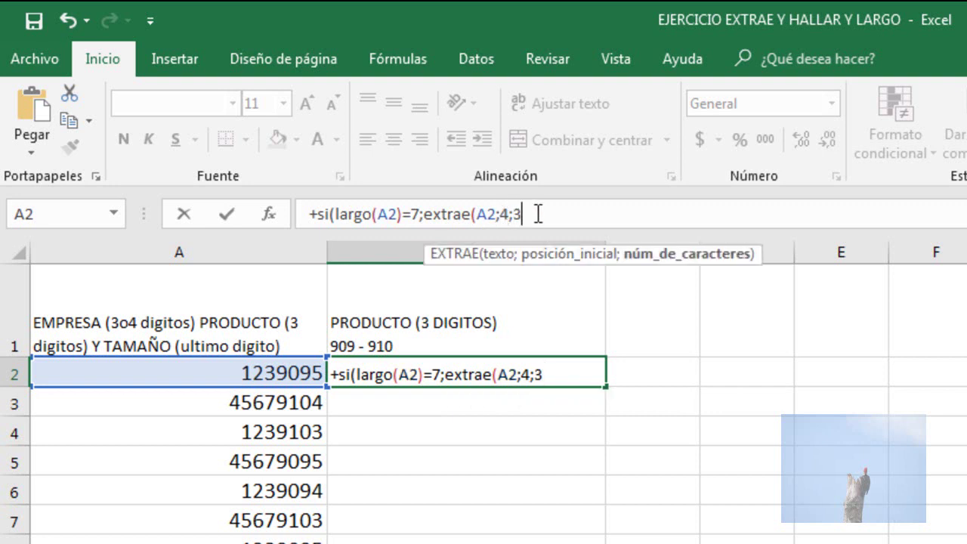
text())
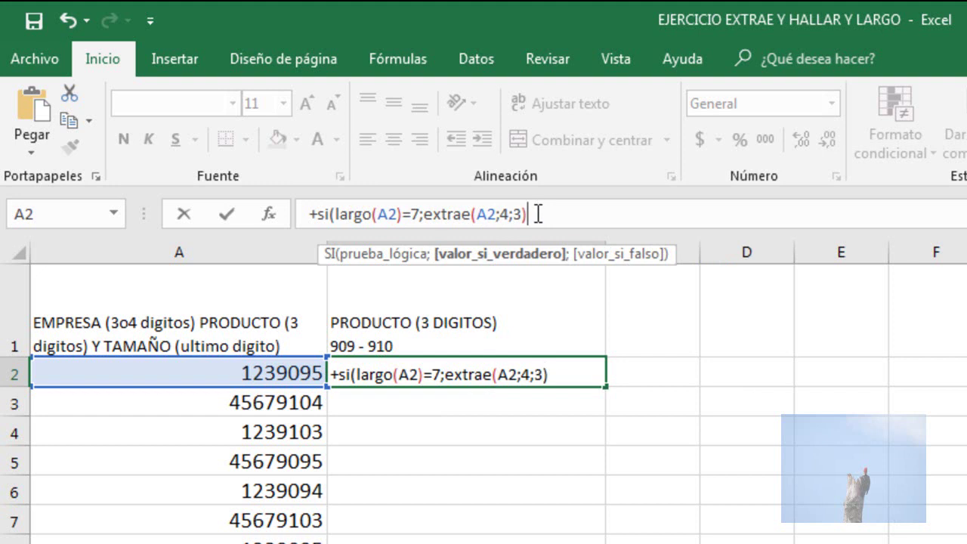
text(;)
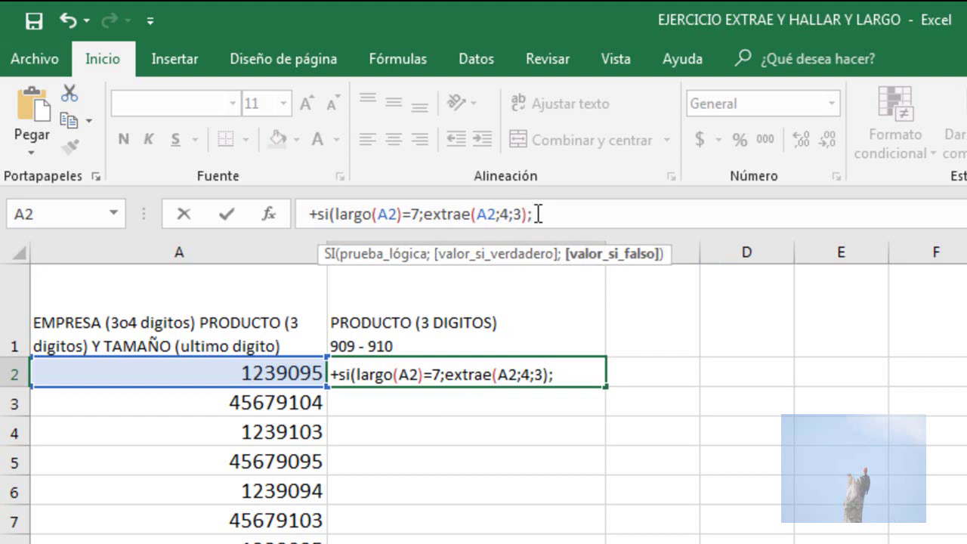
text(si)
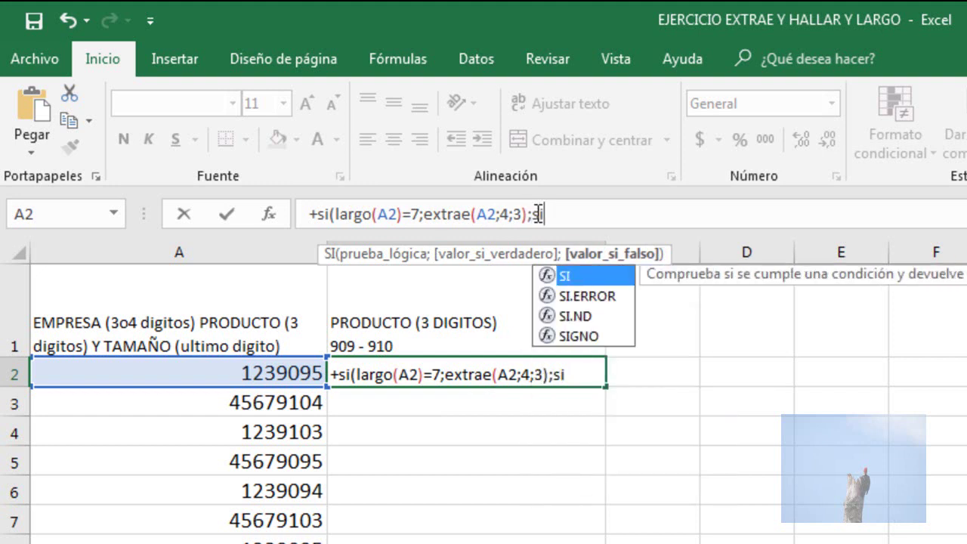
text(()
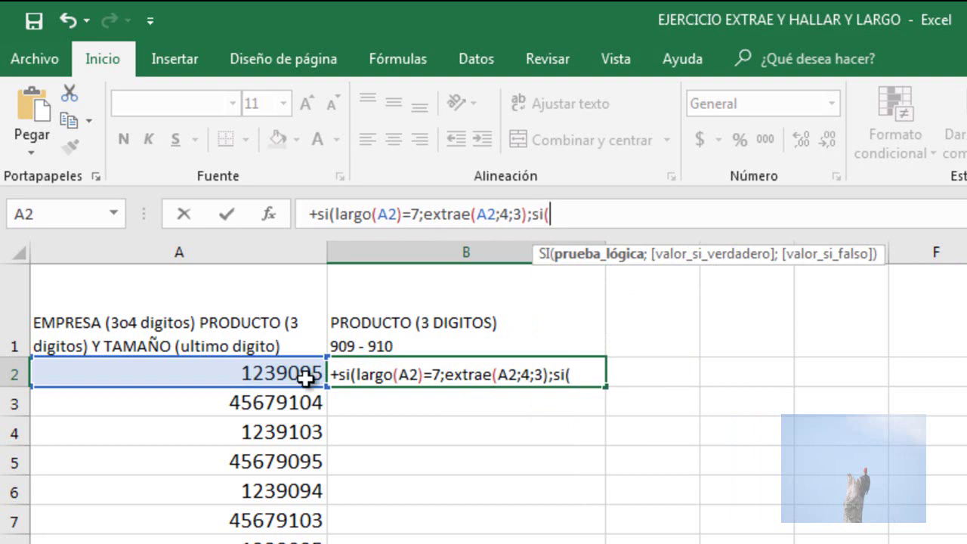
text(largo)
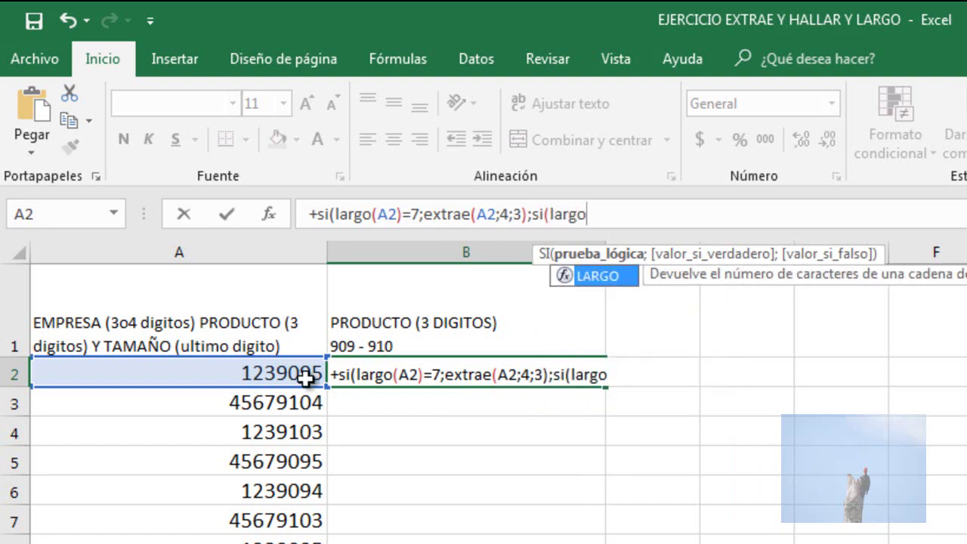
text(()
click(305, 378)
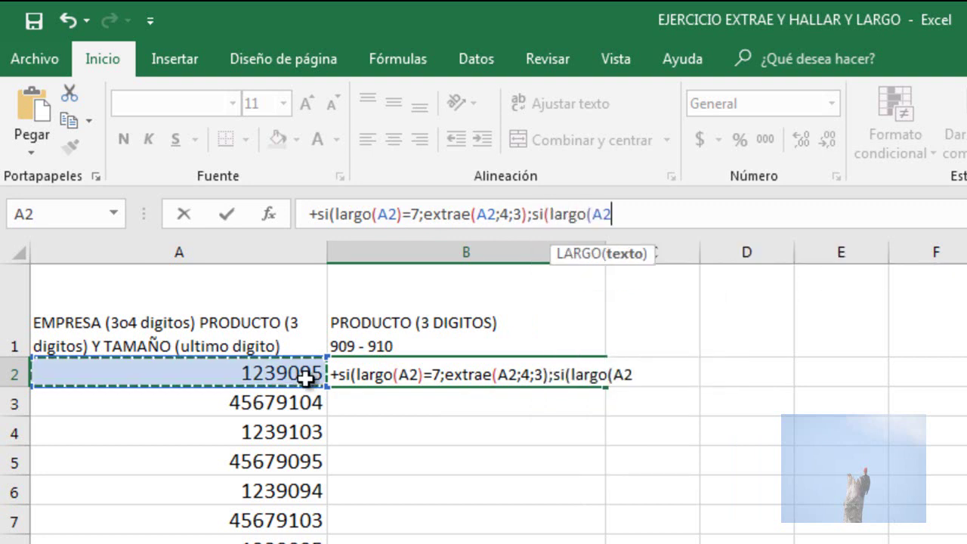
text()=8;)
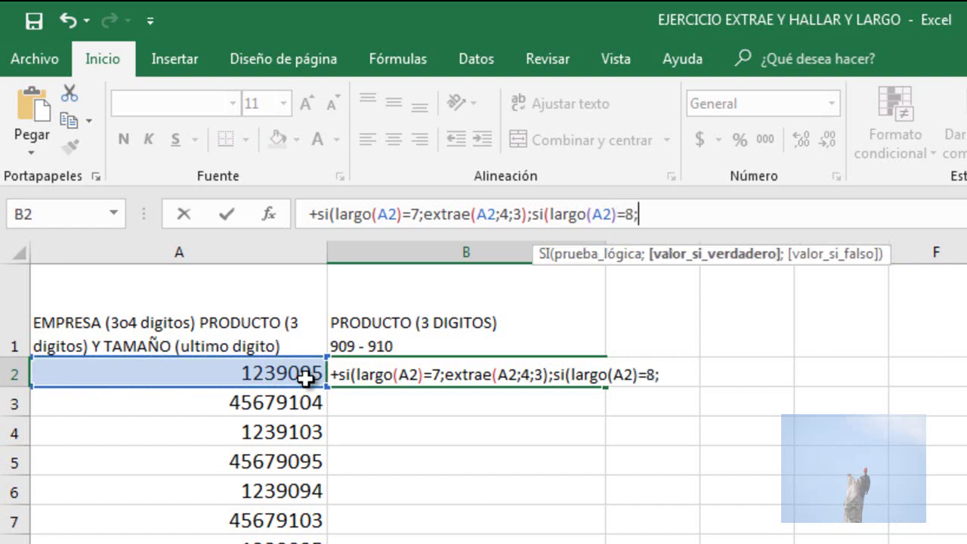
text(extrae)
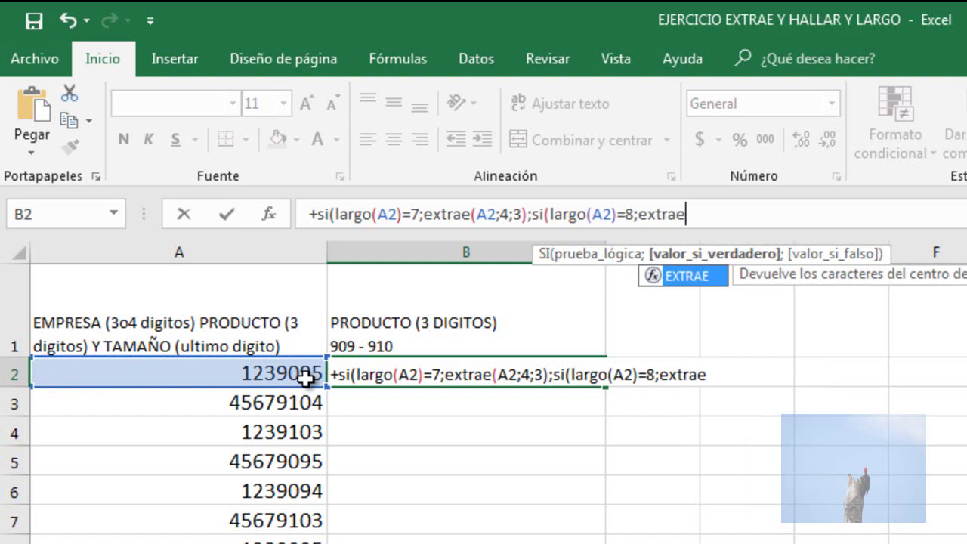
text(()
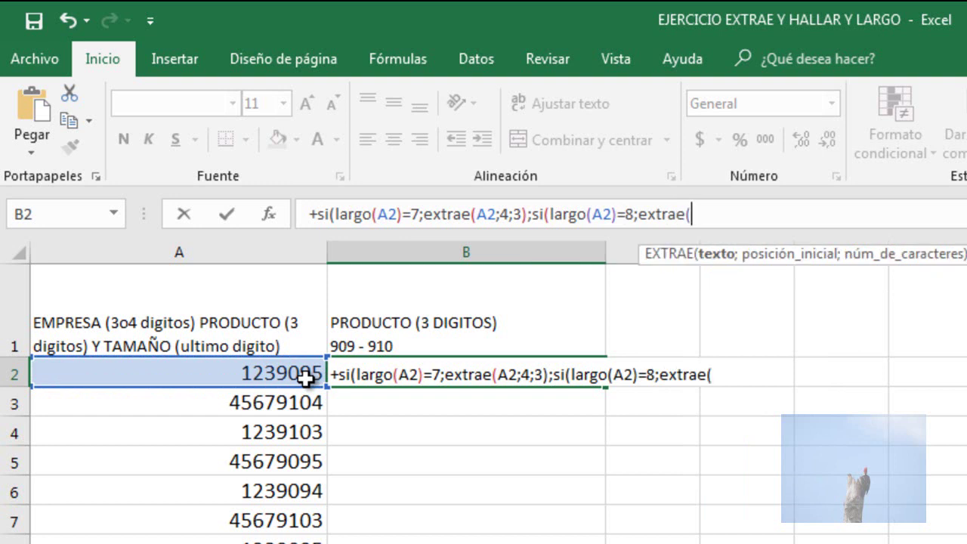
click(305, 377)
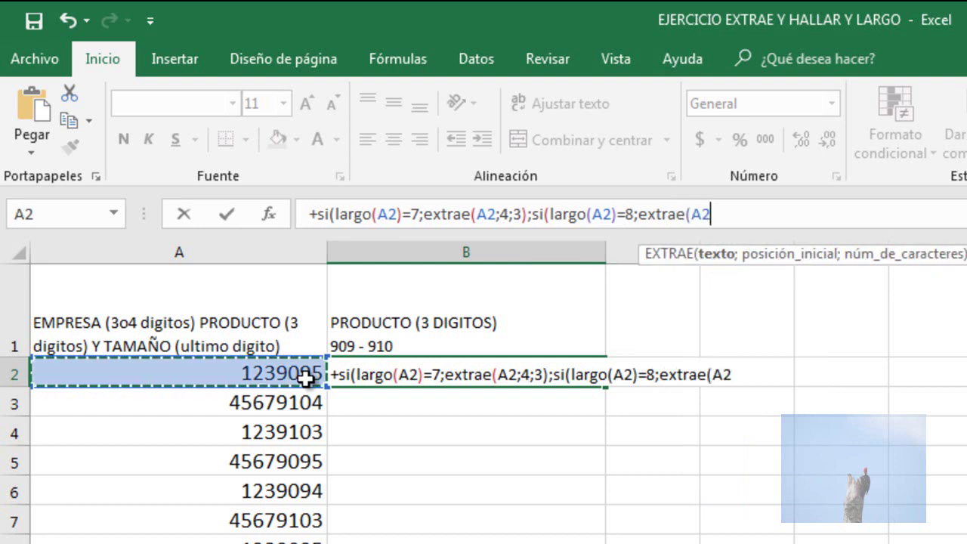
text(;)
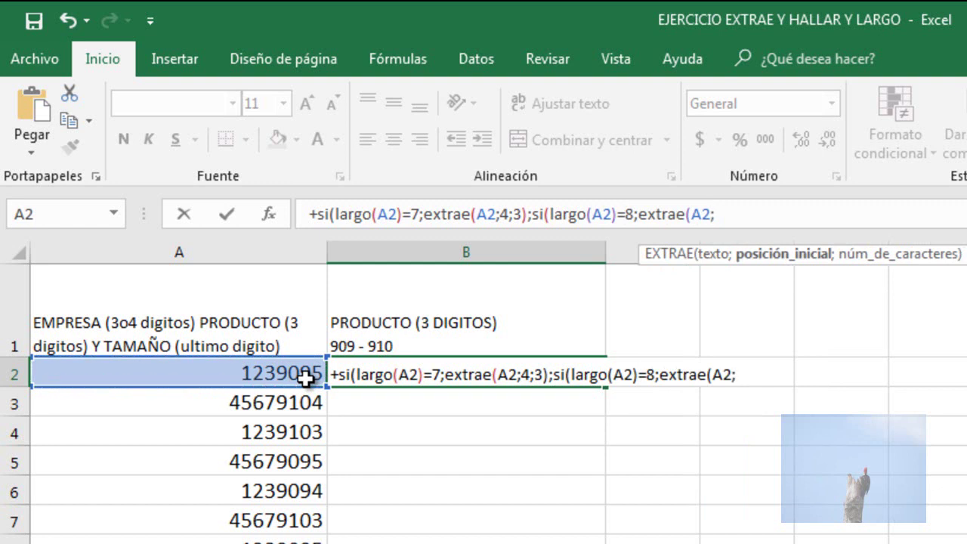
text(5)
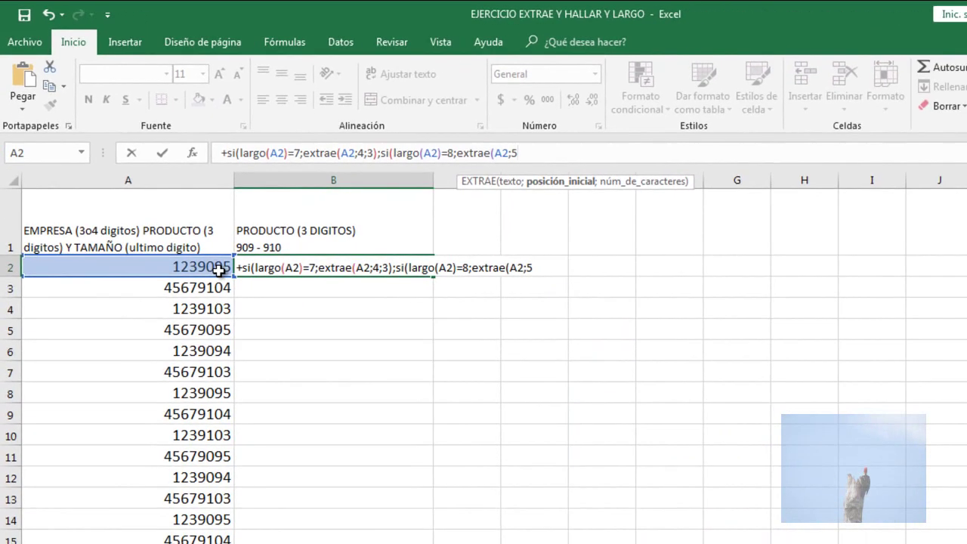
text(;)
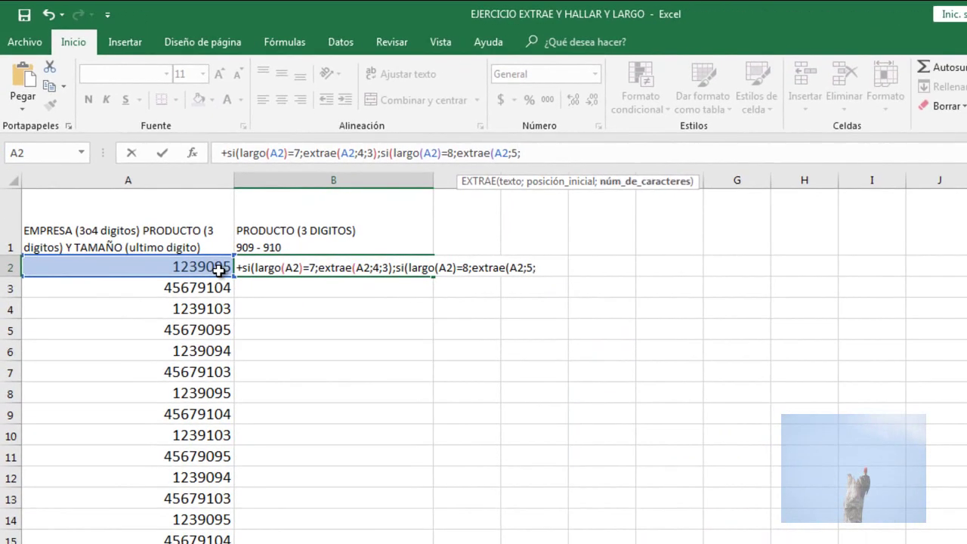
text(3)
text())
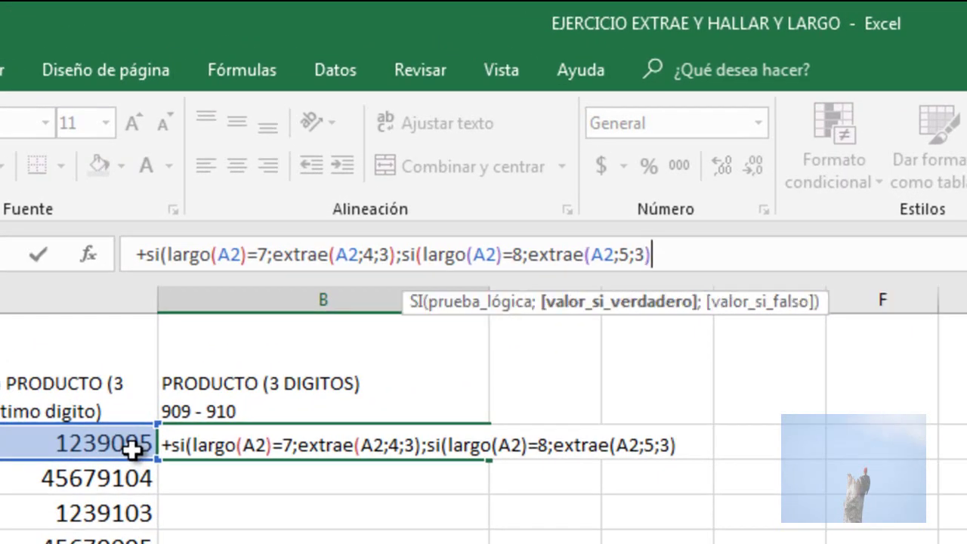
text(;)
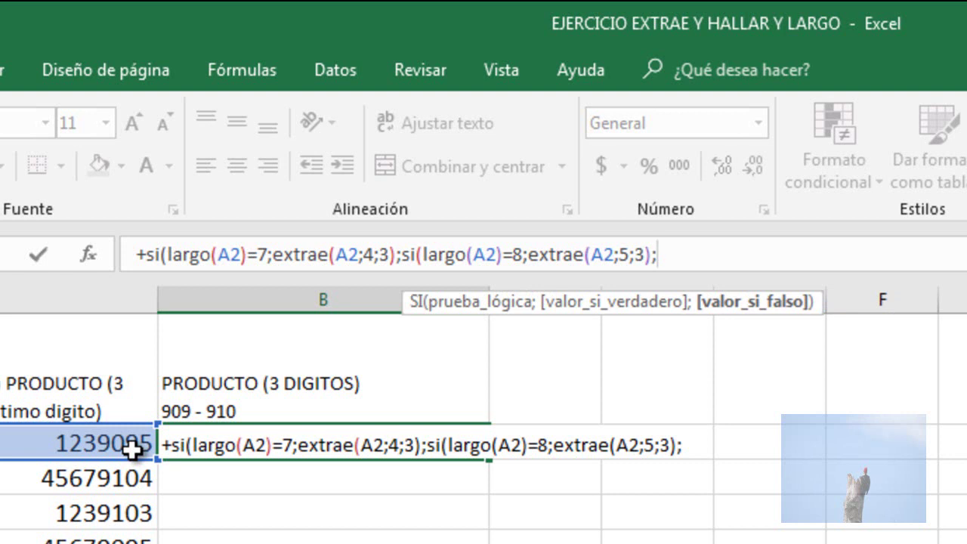
text("error")
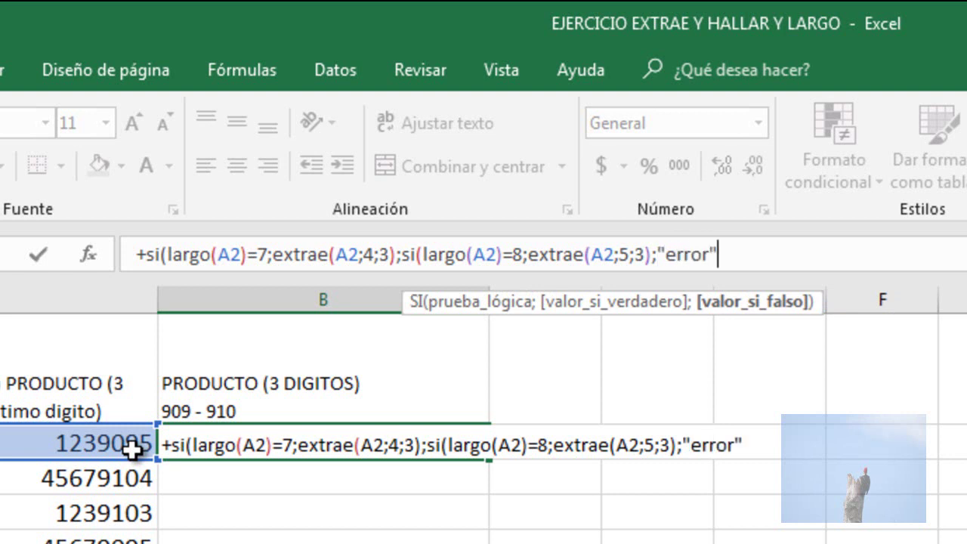
text())
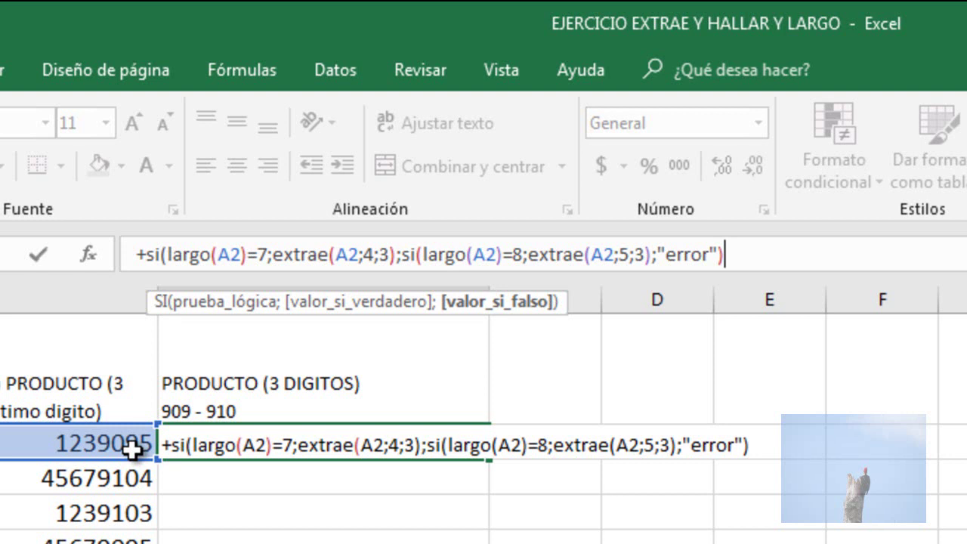
text())
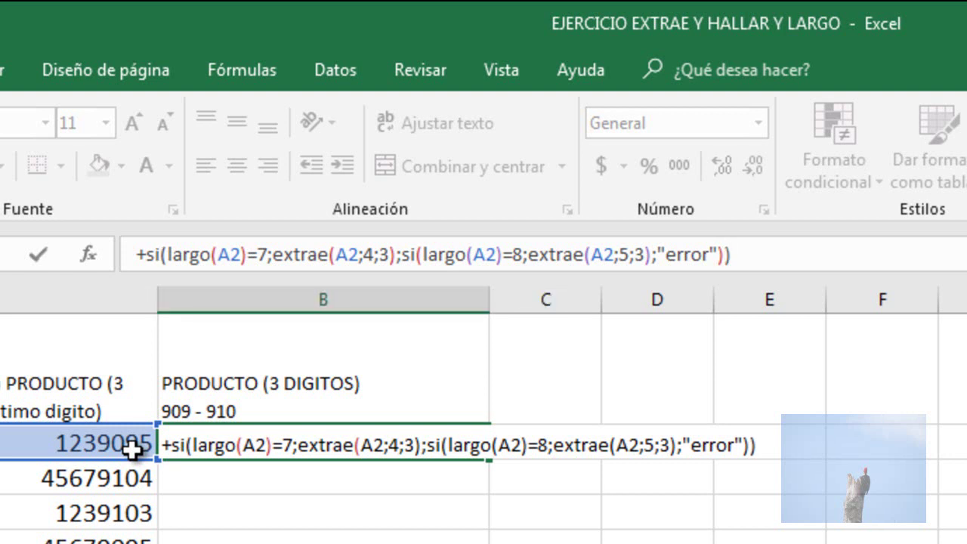
key(Return)
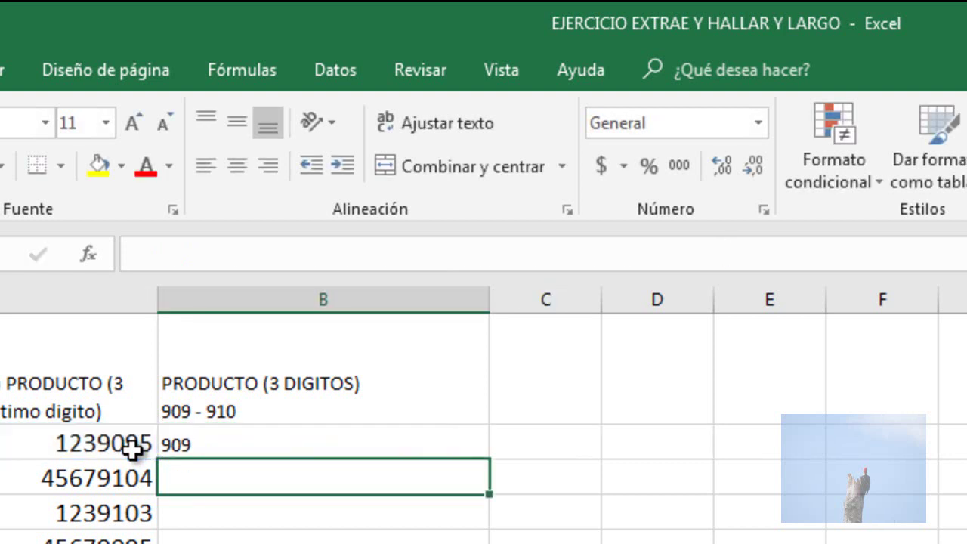
click(180, 452)
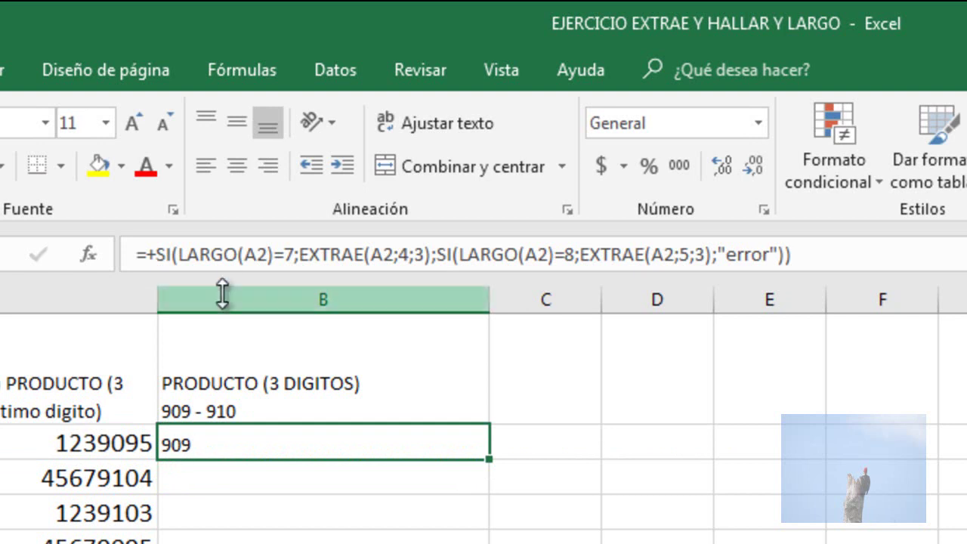
click(287, 254)
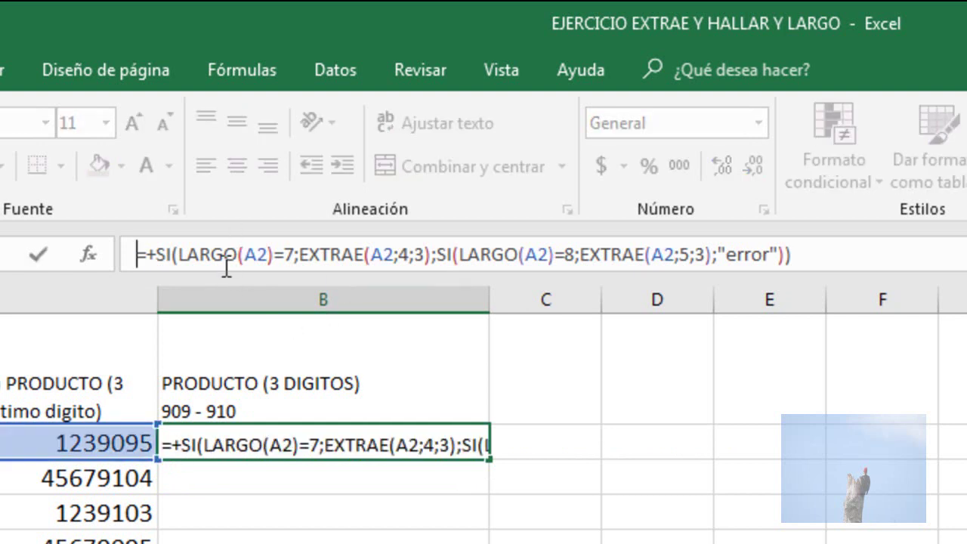
click(211, 254)
click(178, 255)
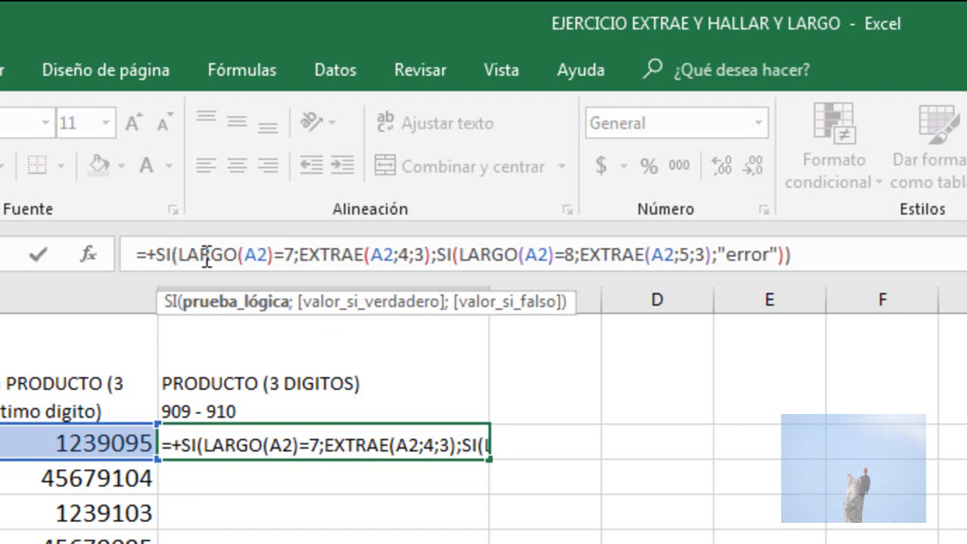
double_click(205, 255)
click(354, 254)
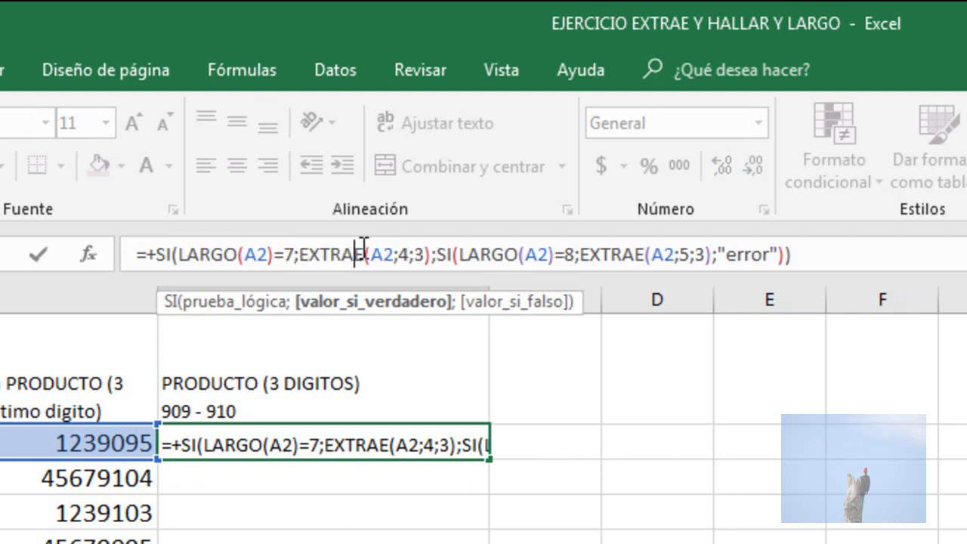
drag(429, 255, 301, 255)
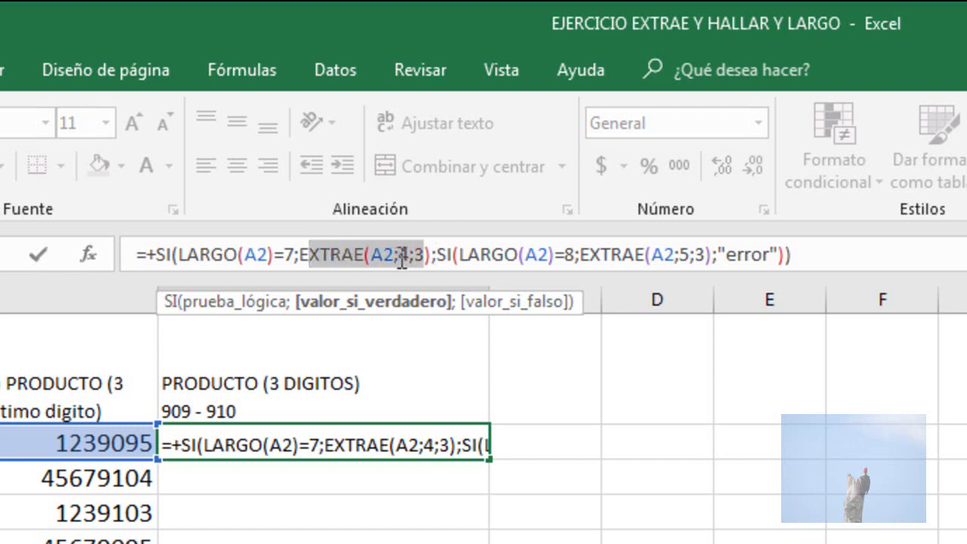
click(402, 255)
click(458, 254)
click(444, 255)
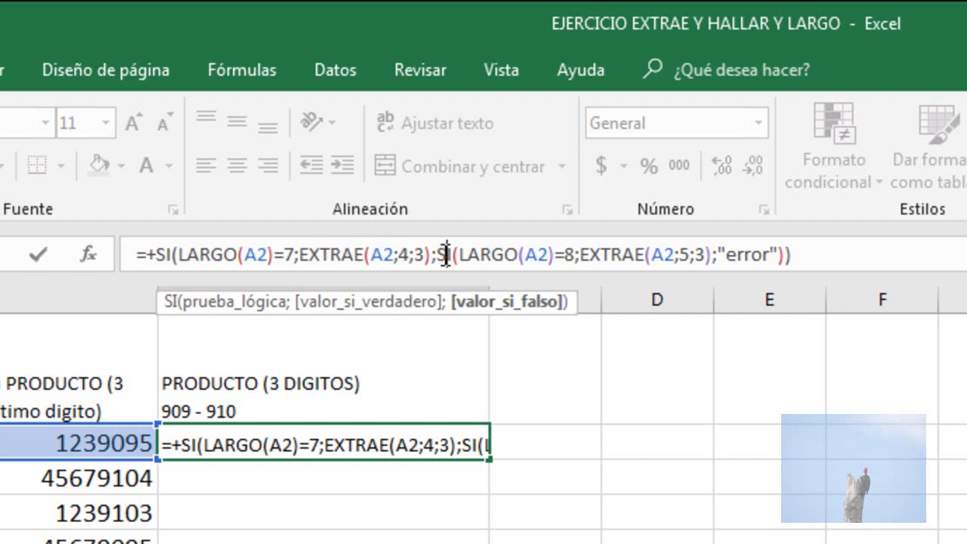
click(577, 256)
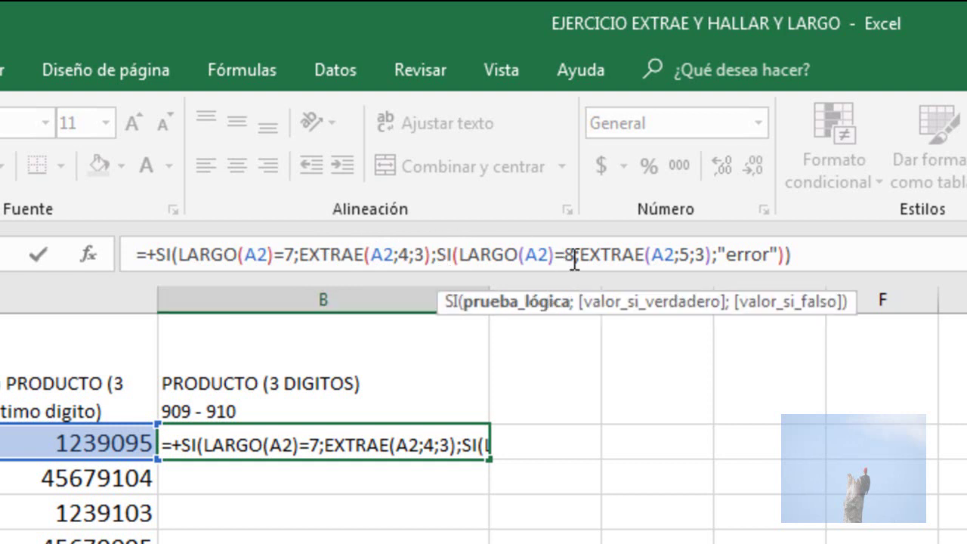
click(610, 255)
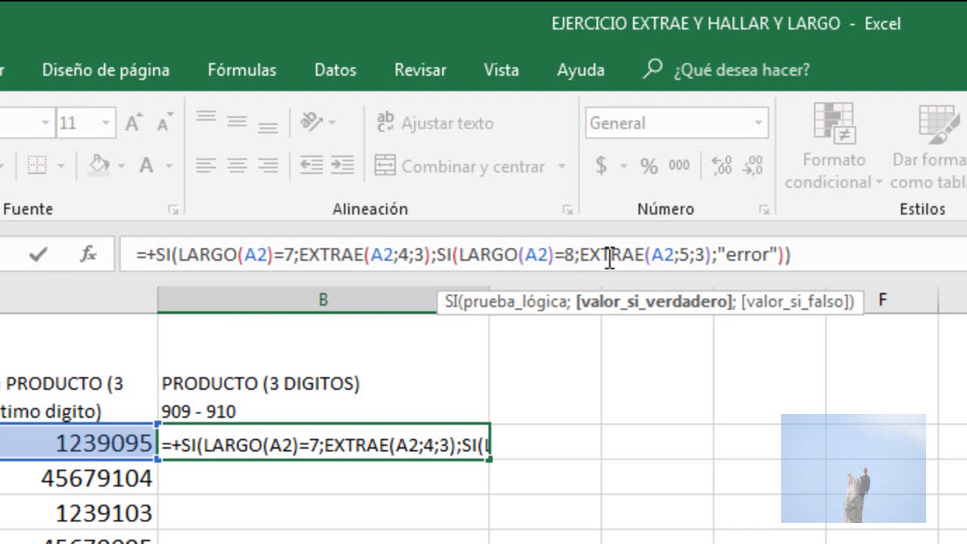
double_click(681, 256)
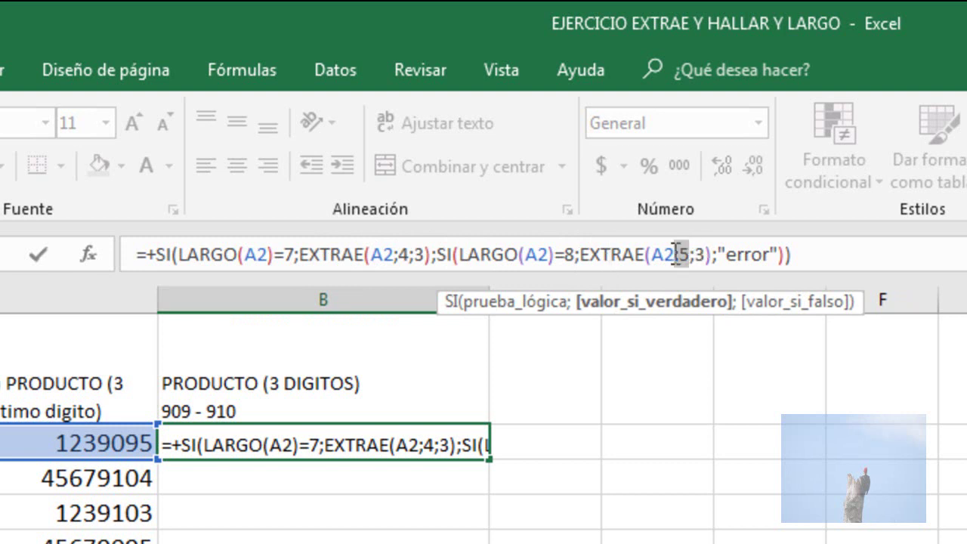
click(706, 256)
click(745, 257)
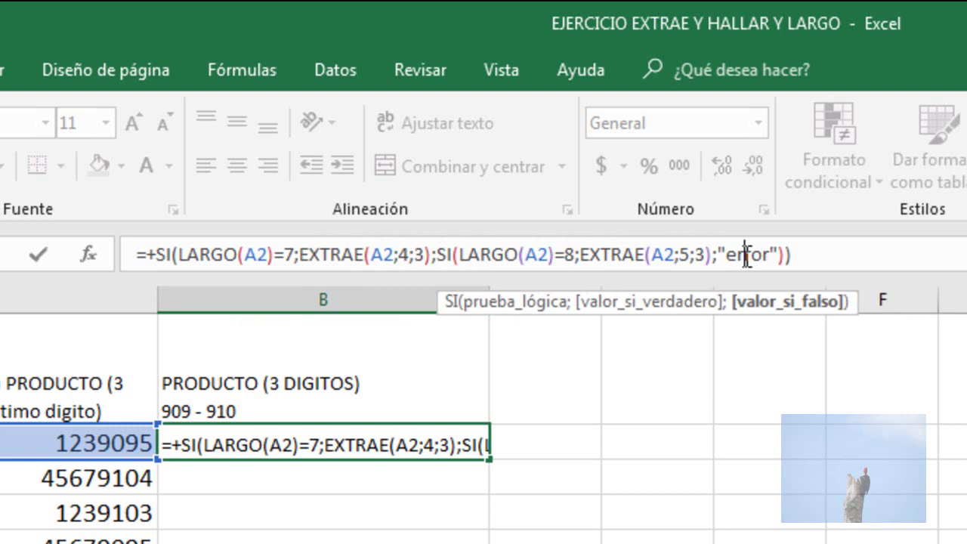
click(810, 259)
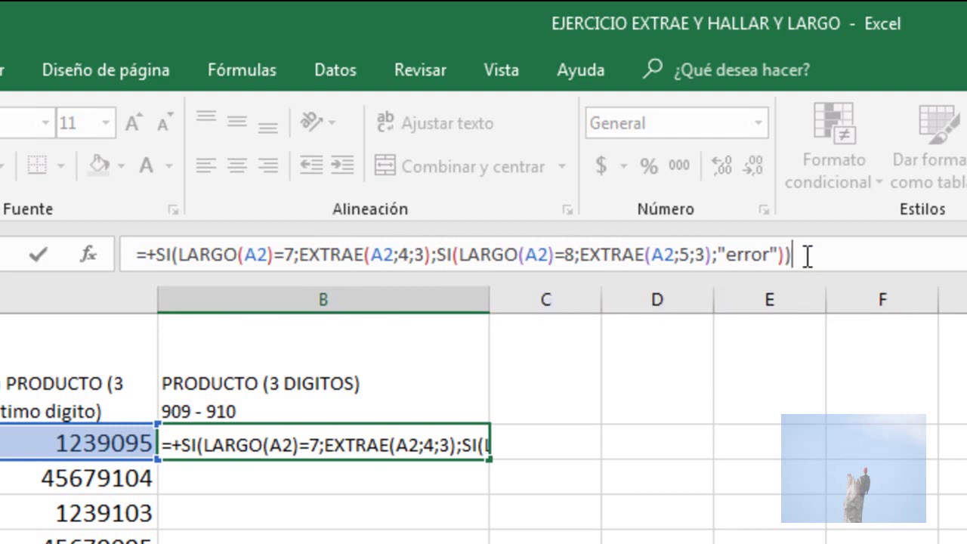
key(Return)
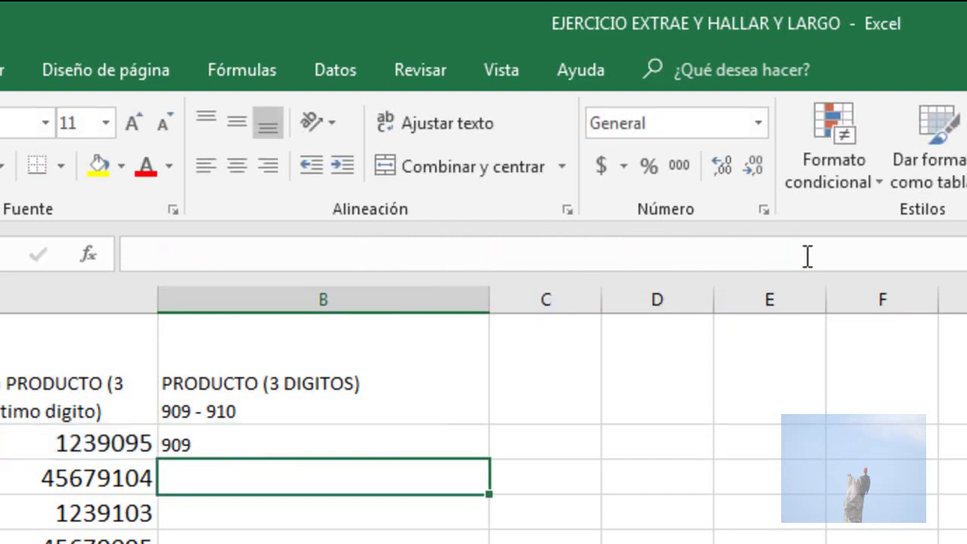
Fill B2's formula down to B20 and scroll to check the 909/910 codes
click(231, 426)
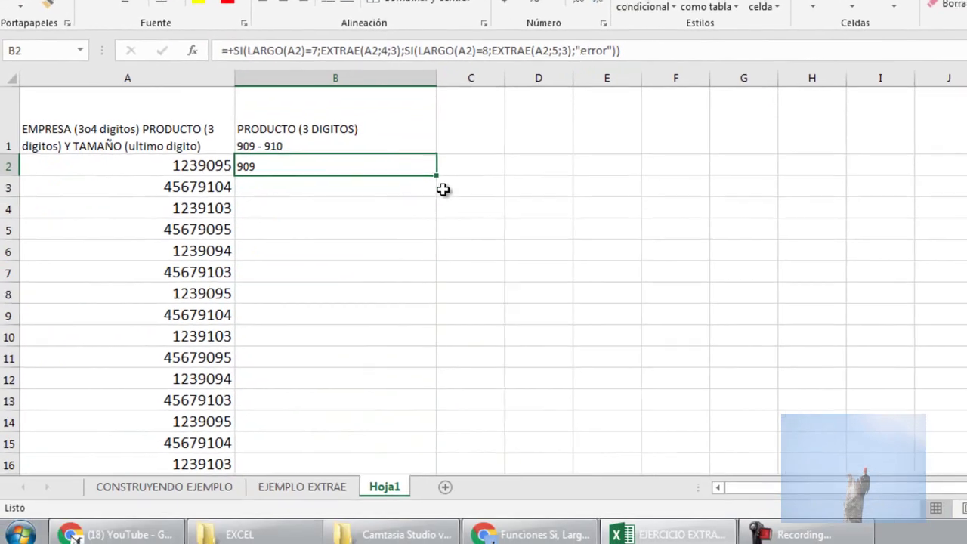
double_click(437, 173)
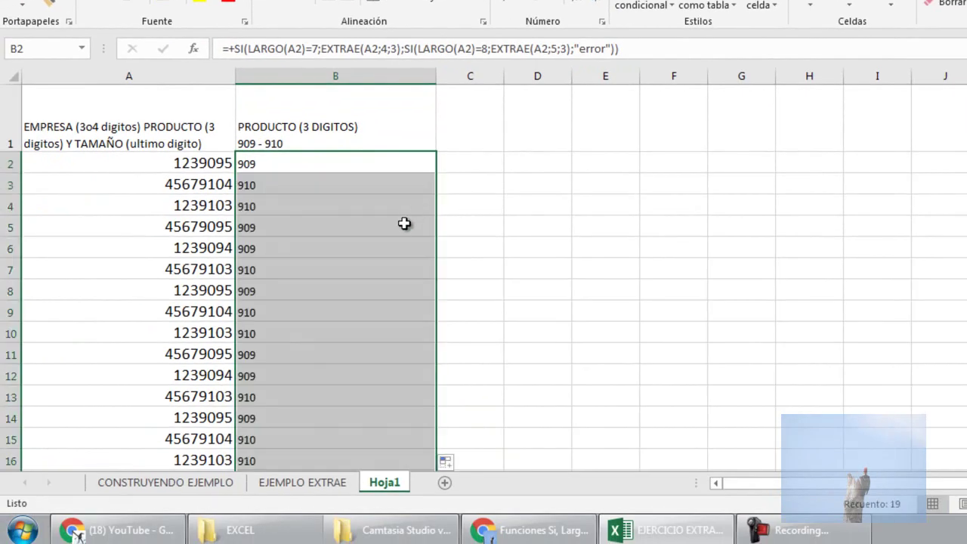
scroll(373, 259, down, 2)
scroll(375, 261, down, 2)
scroll(375, 261, up, 3)
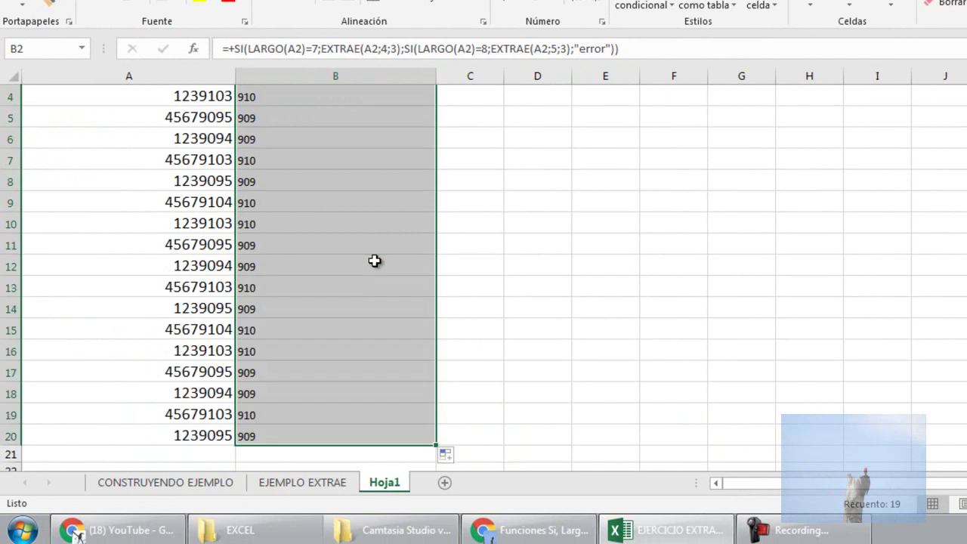
scroll(375, 261, up, 1)
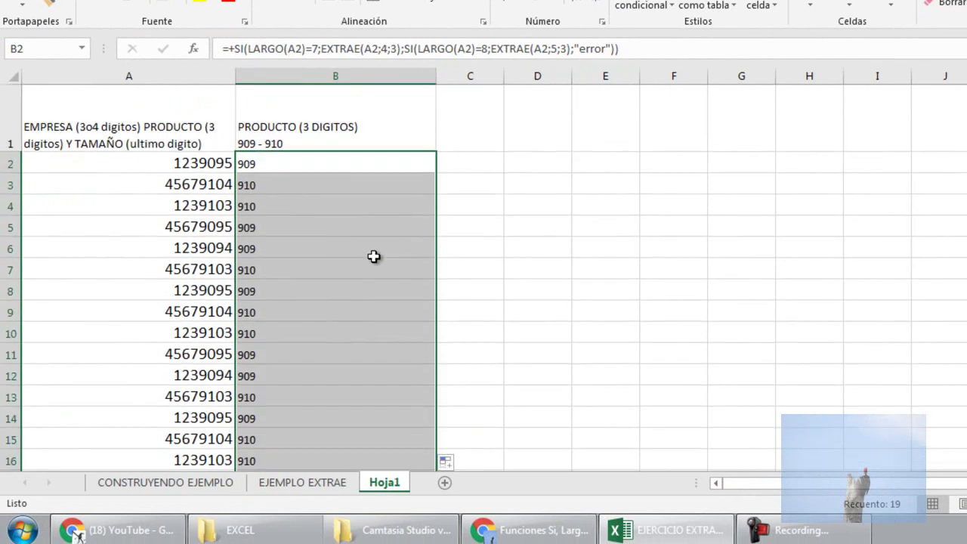